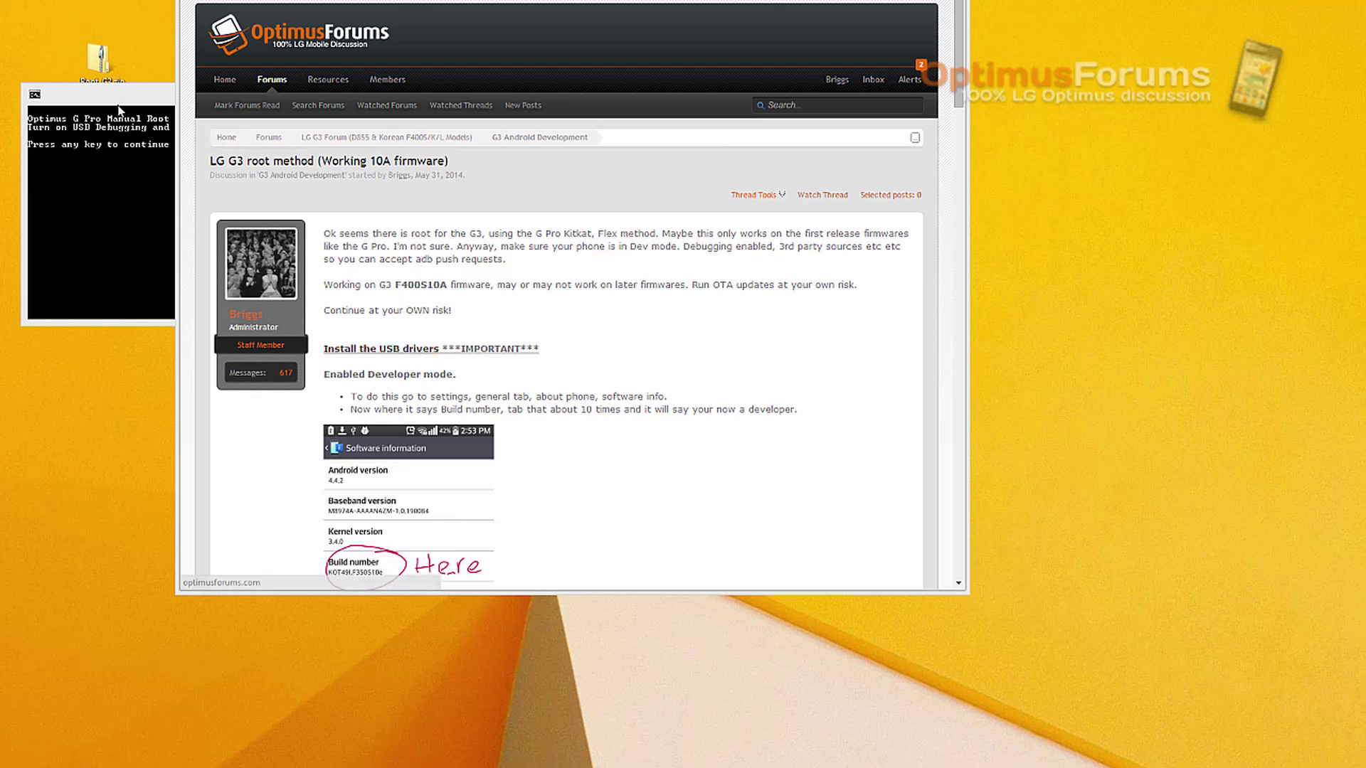
Review the LG G3 root thread in OptimusForums and start the LG United Mobile Driver installer.
{"action": "left_click_drag", "start_coordinate": [118, 104], "coordinate": [278, 212]}
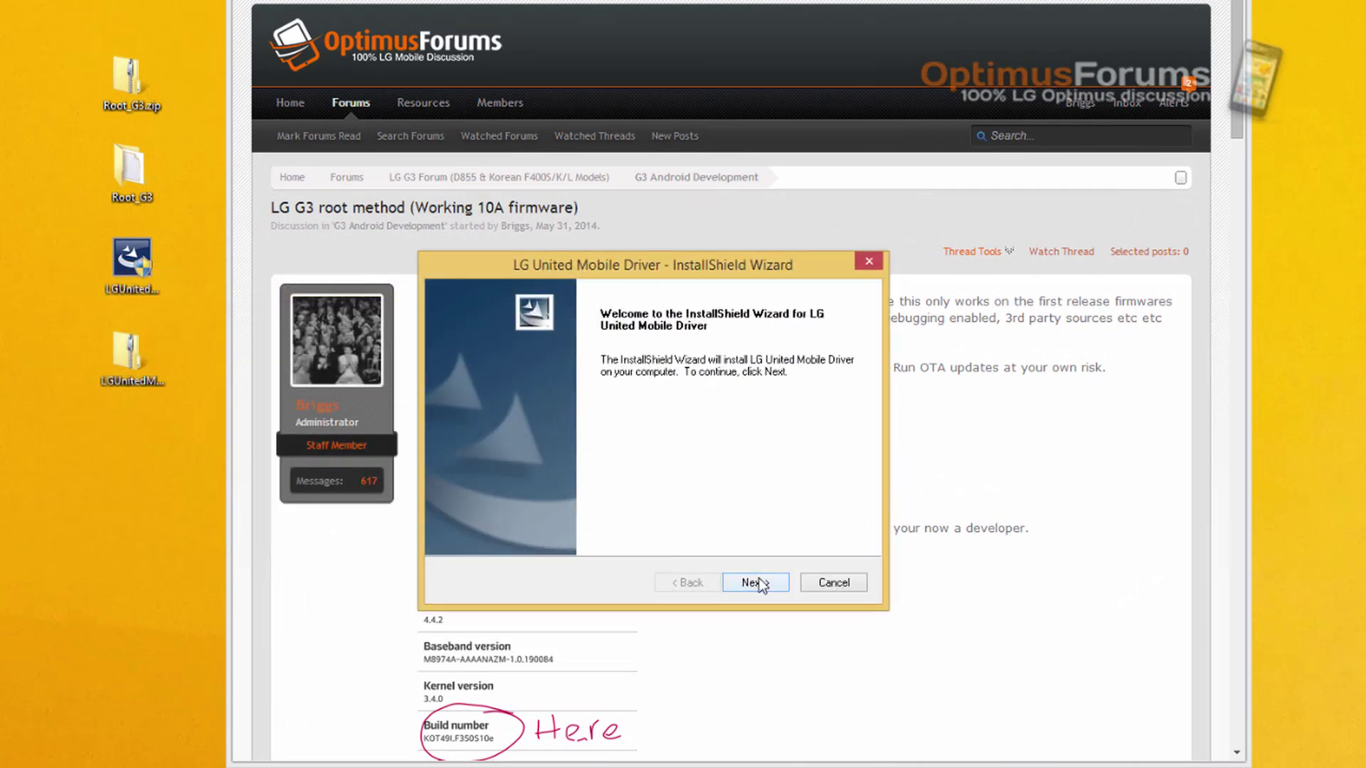
Install the LG United Mobile Driver and dismiss the Installed Successfully message.
{"action": "left_click", "coordinate": [760, 585]}
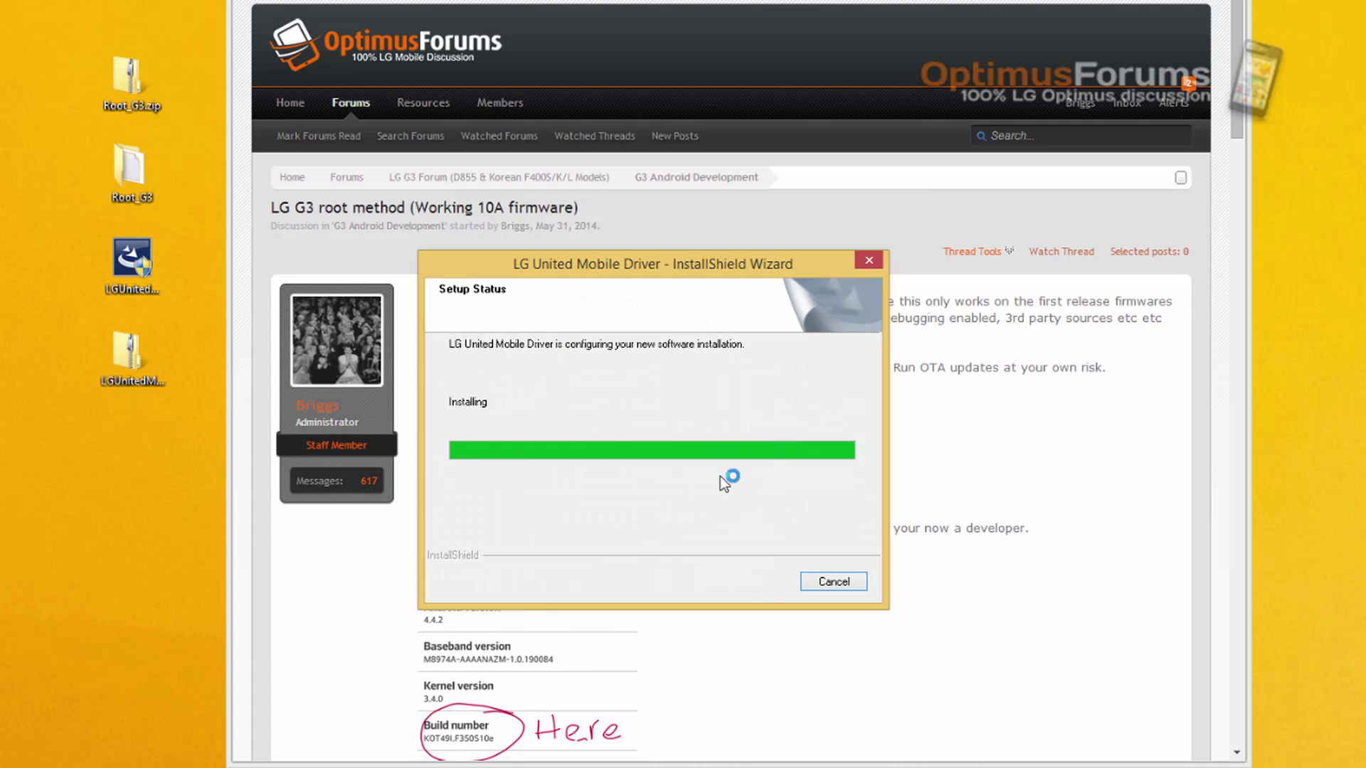
{"action": "left_click", "coordinate": [766, 487]}
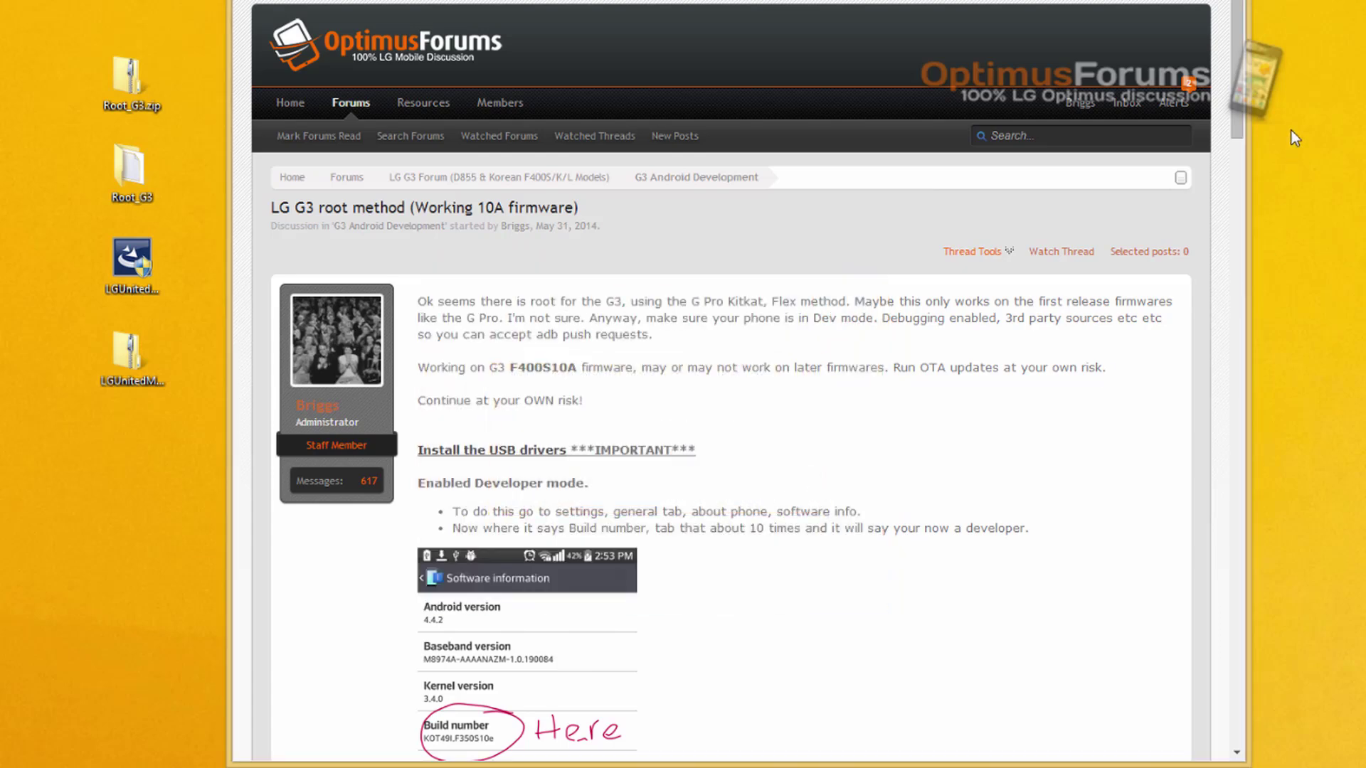
{"action": "mouse_move", "coordinate": [1240, 99]}
{"action": "left_mouse_down"}
{"action": "mouse_move", "coordinate": [1236, 551]}
{"action": "mouse_move", "coordinate": [1237, 528]}
{"action": "left_mouse_up"}
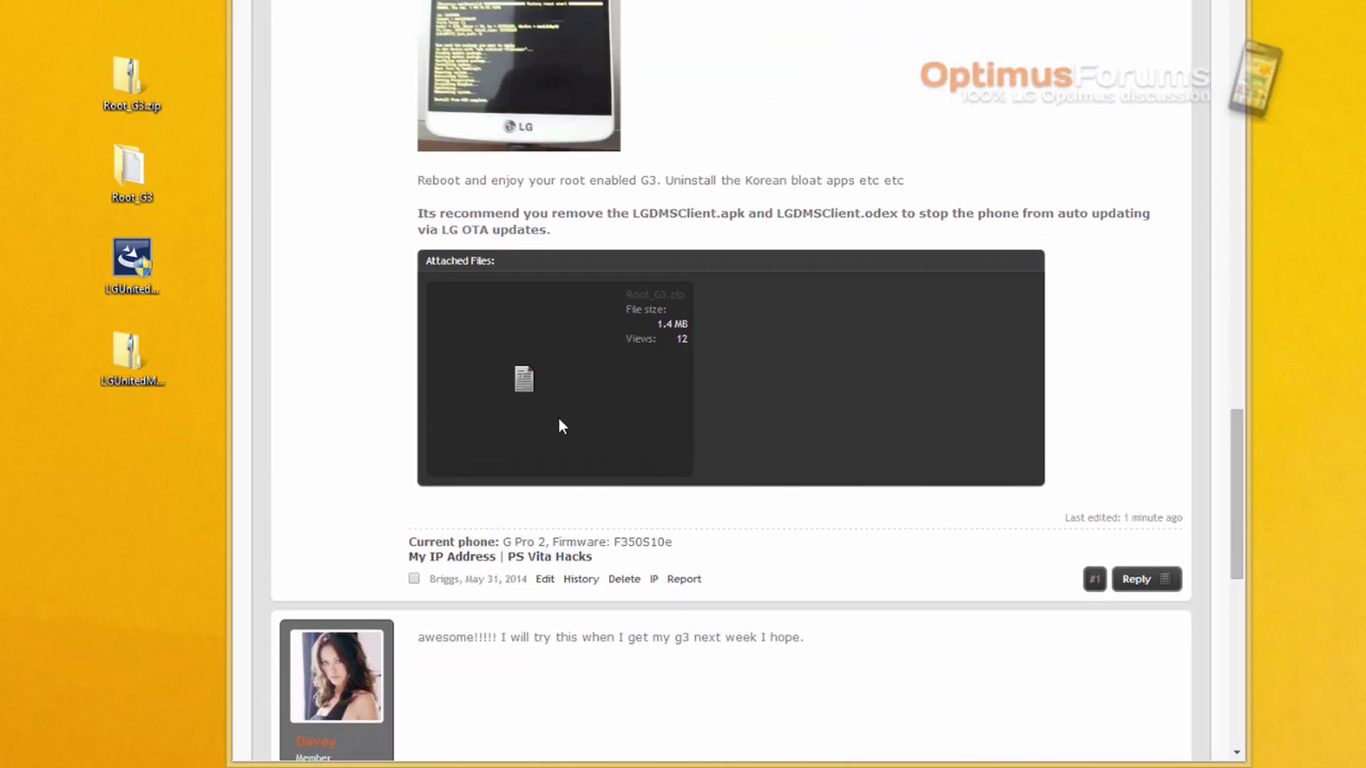
Download and save the attached Root_G3.zip from the forum thread.
{"action": "left_click", "coordinate": [528, 390]}
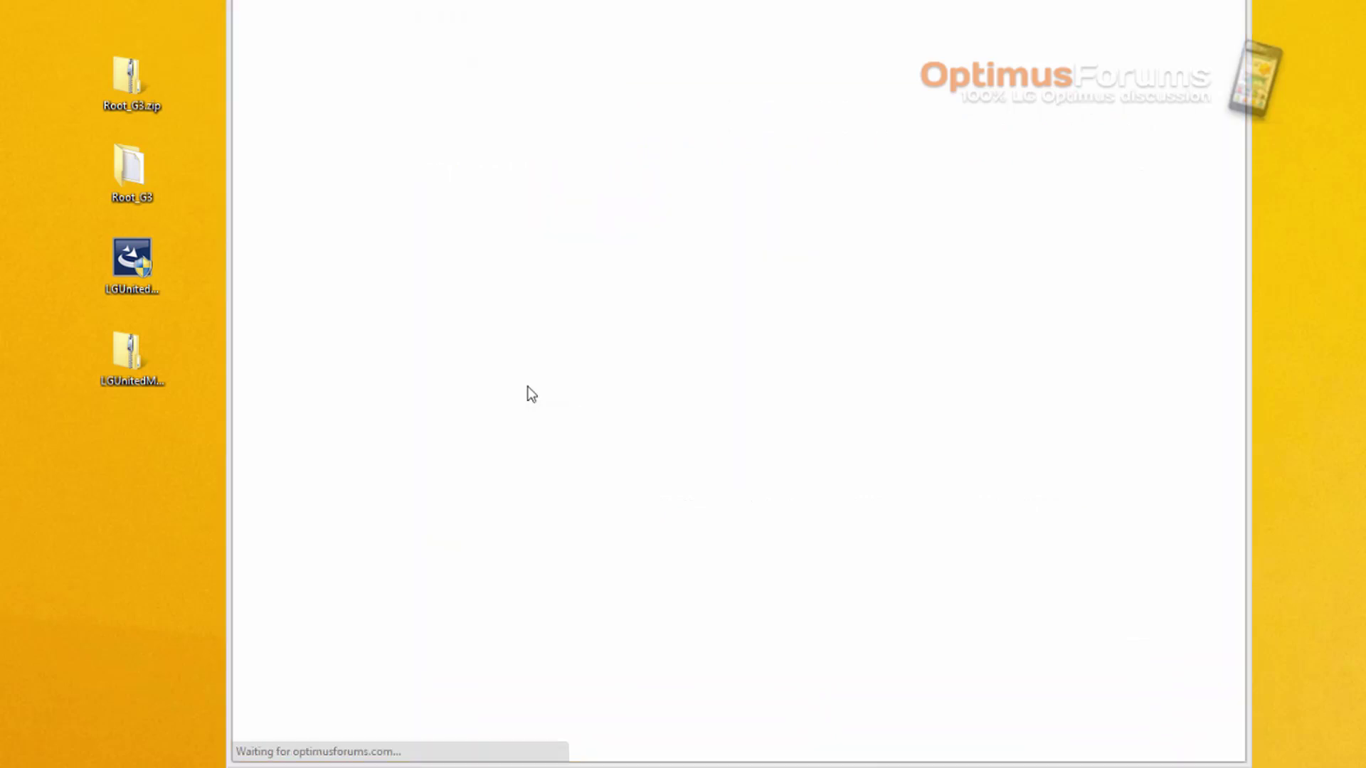
{"action": "left_click", "coordinate": [1176, 487]}
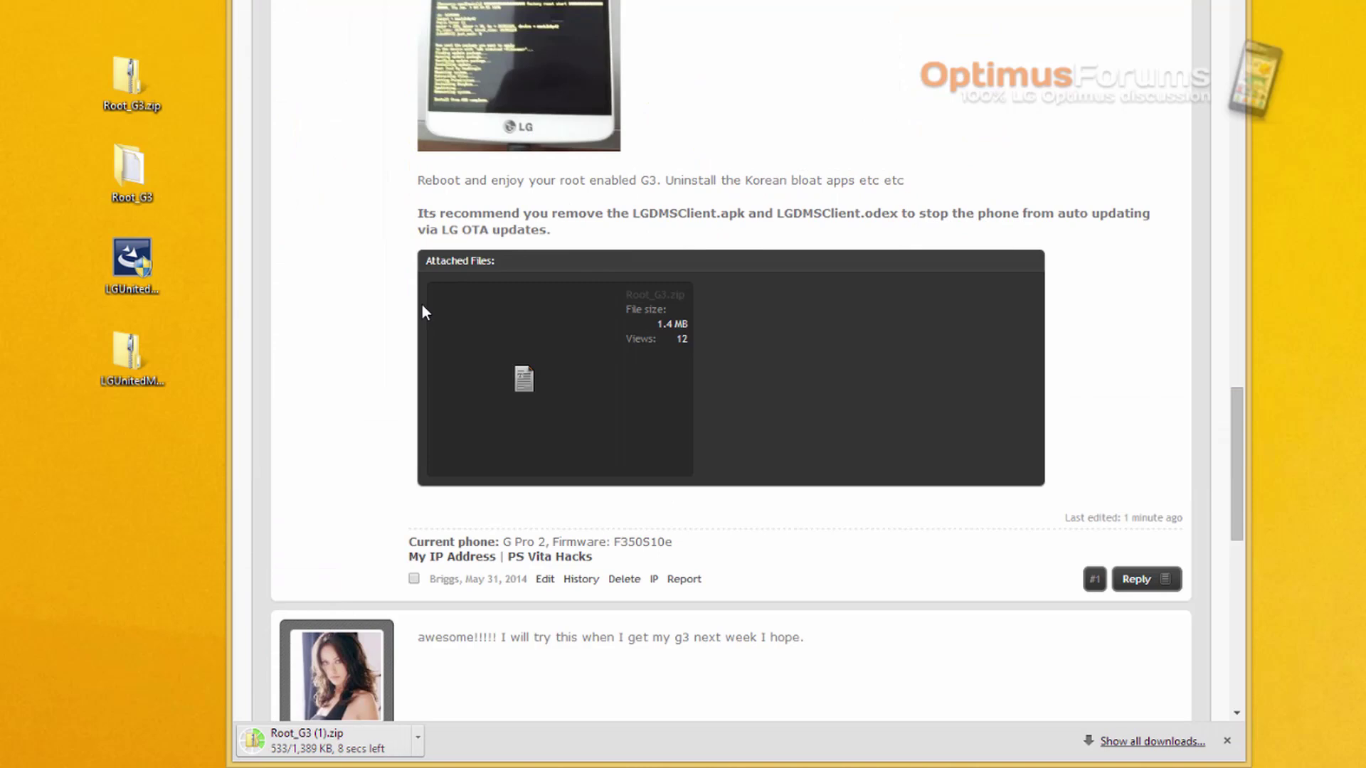
Run Run.bat from the desktop Root_G3 > roottool folder.
{"action": "double_click", "coordinate": [141, 182]}
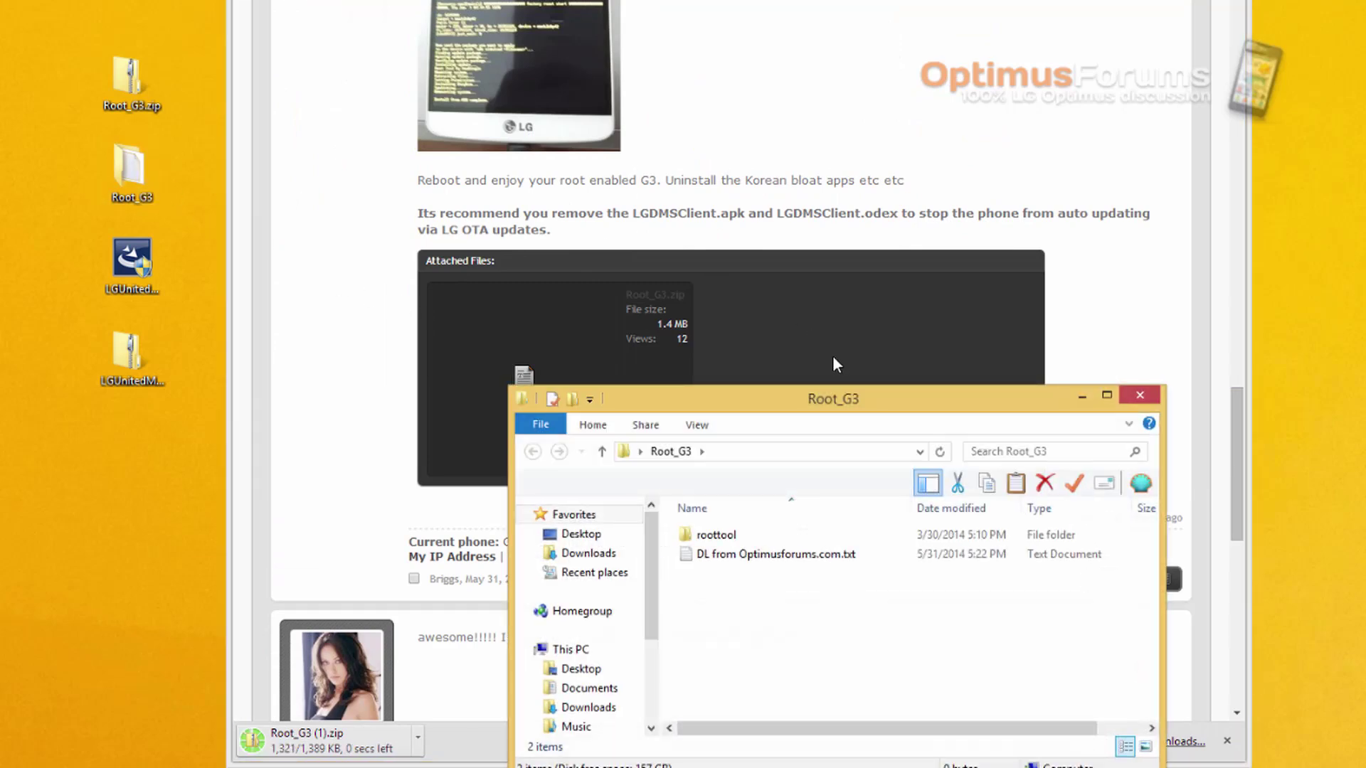
{"action": "left_click_drag", "start_coordinate": [854, 399], "coordinate": [641, 246]}
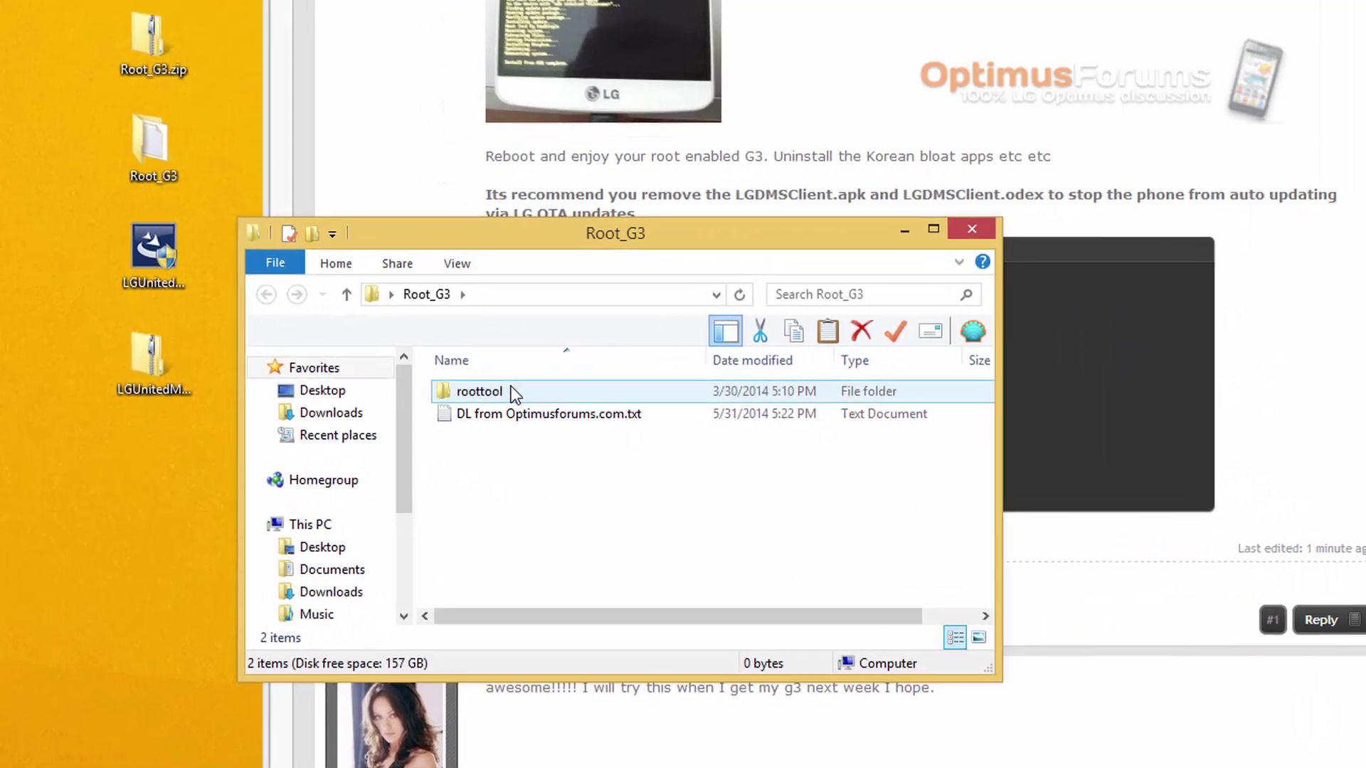
{"action": "double_click", "coordinate": [479, 391]}
{"action": "left_click", "coordinate": [479, 482]}
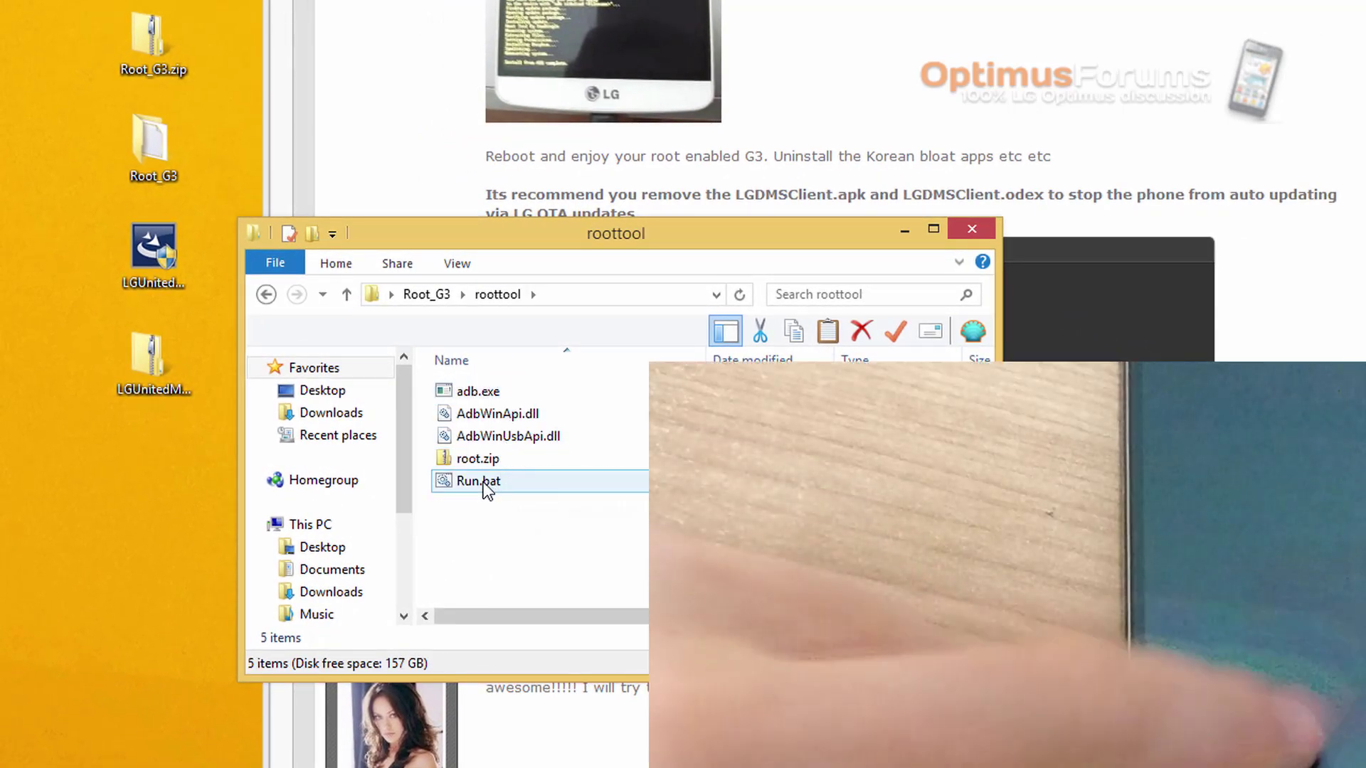
{"action": "double_click", "coordinate": [478, 481]}
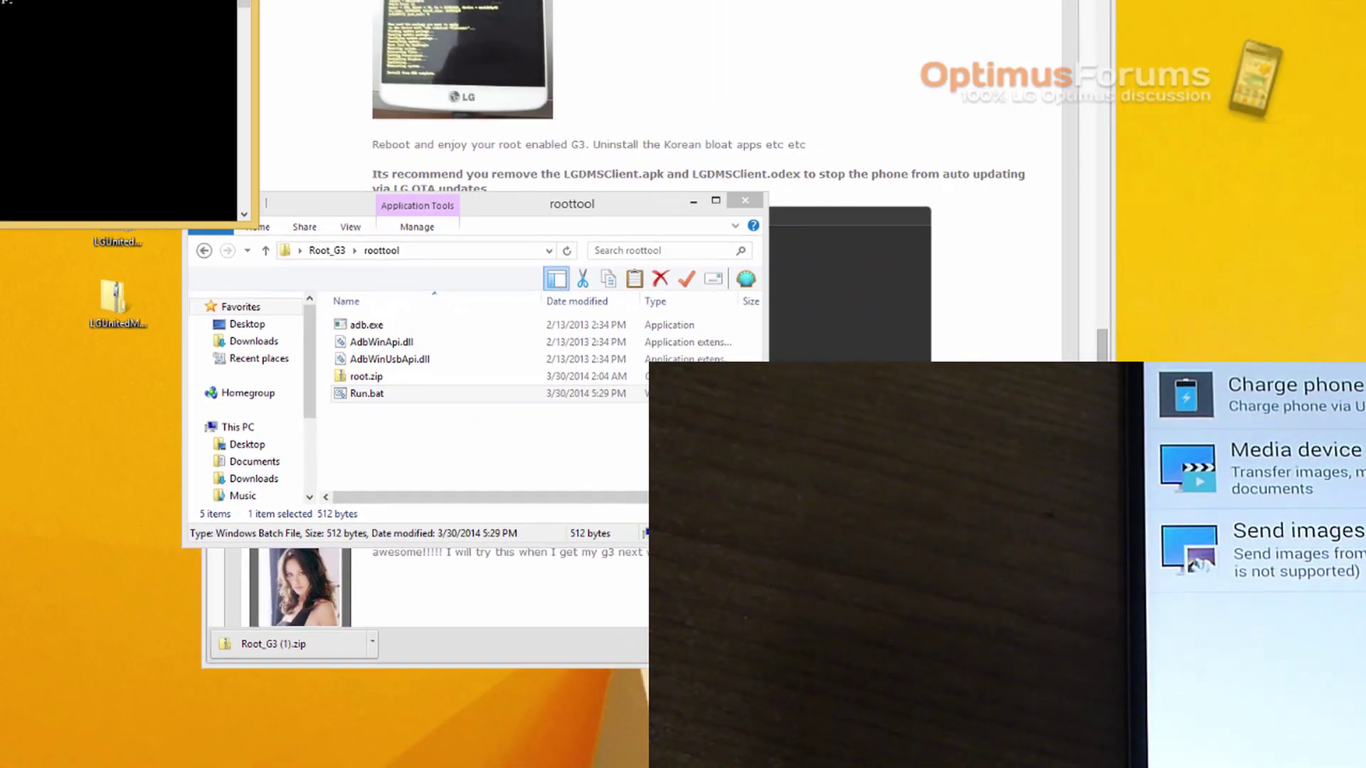
Move the Command Prompt aside while the root tool reboots the phone into recovery.
{"action": "left_click_drag", "start_coordinate": [5, 3], "coordinate": [481, 125]}
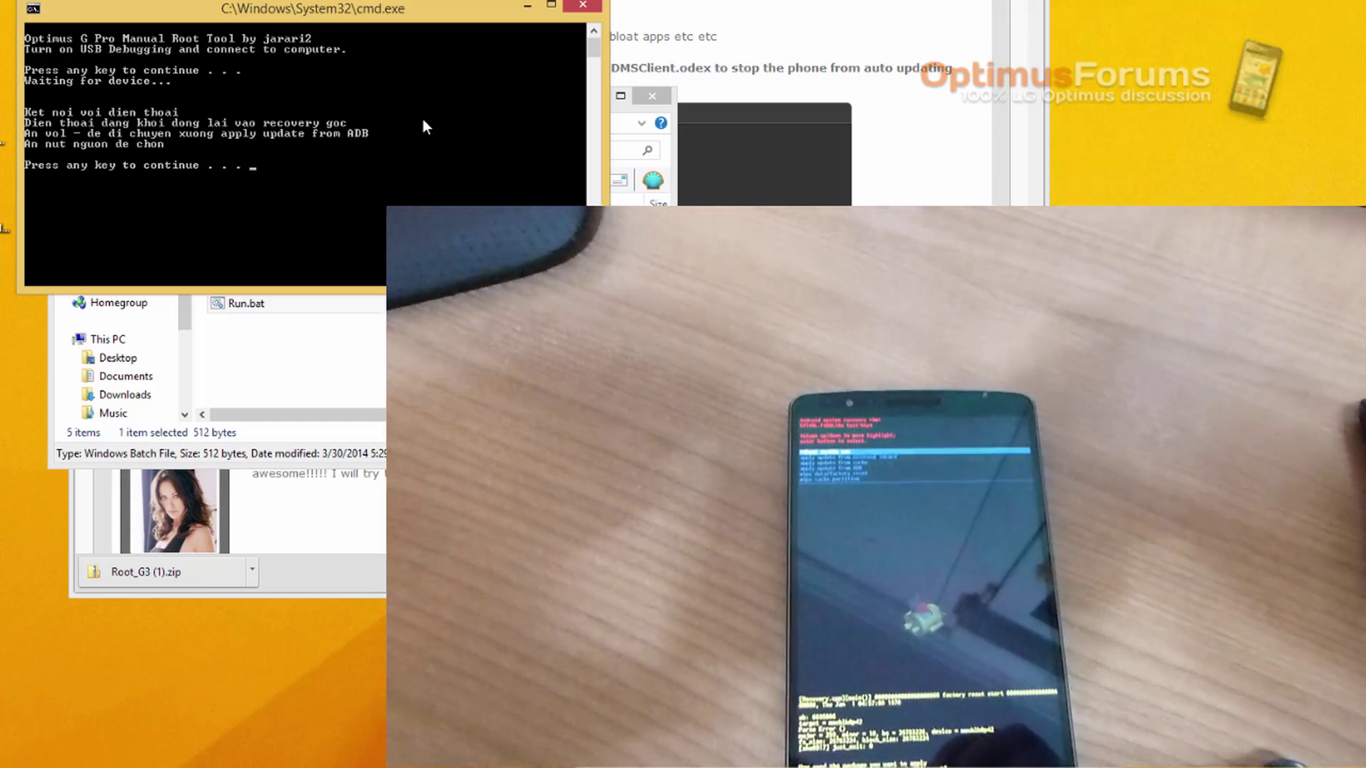
Continue at the root tool prompt so it sideloads root.zip to the phone.
{"action": "key", "text": "Return"}
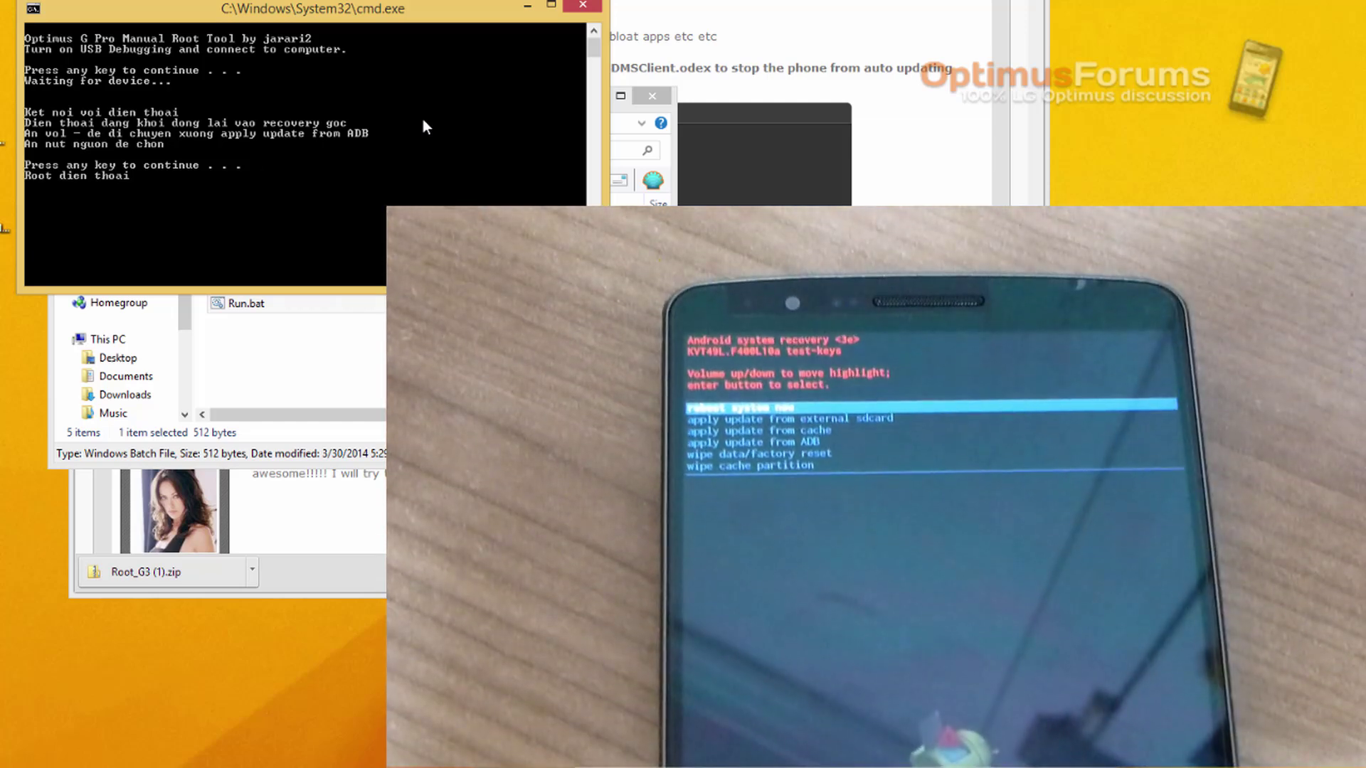